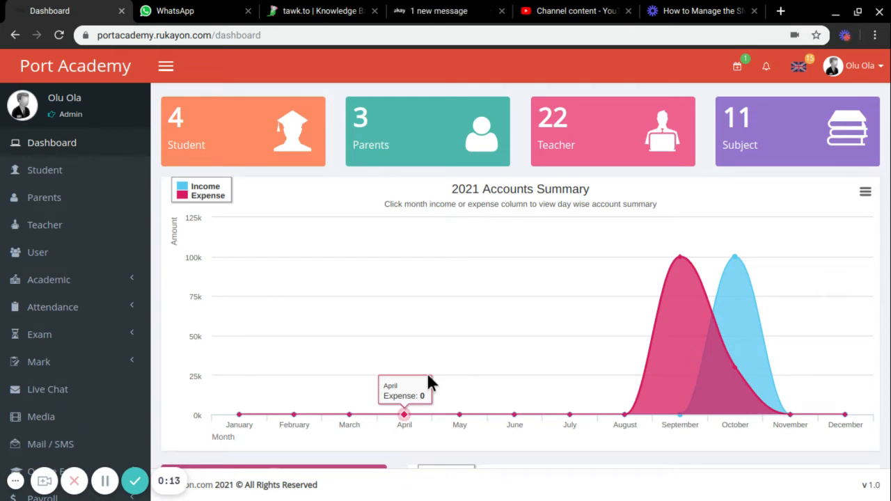
drag(376, 399, 323, 357)
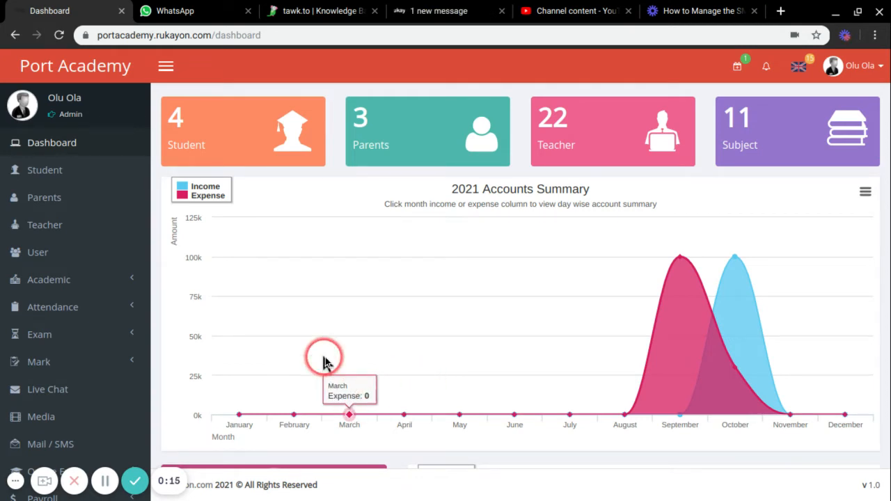
scroll(323, 362, down, 1)
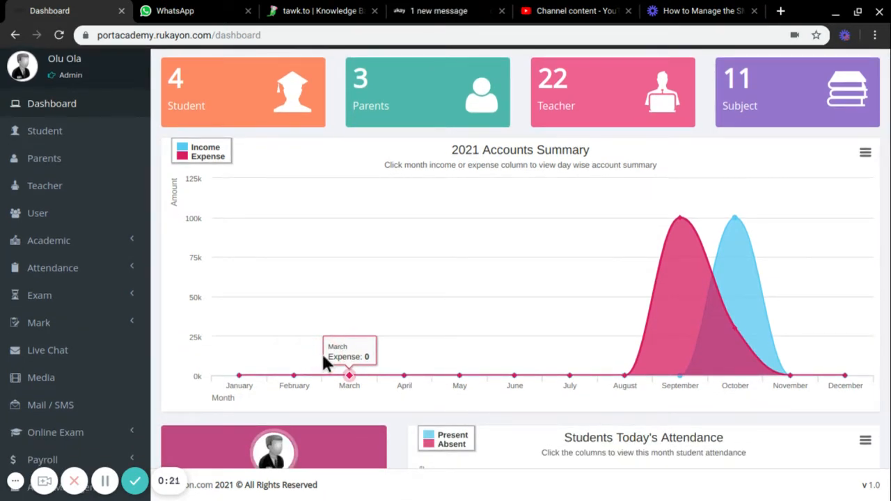
click(318, 346)
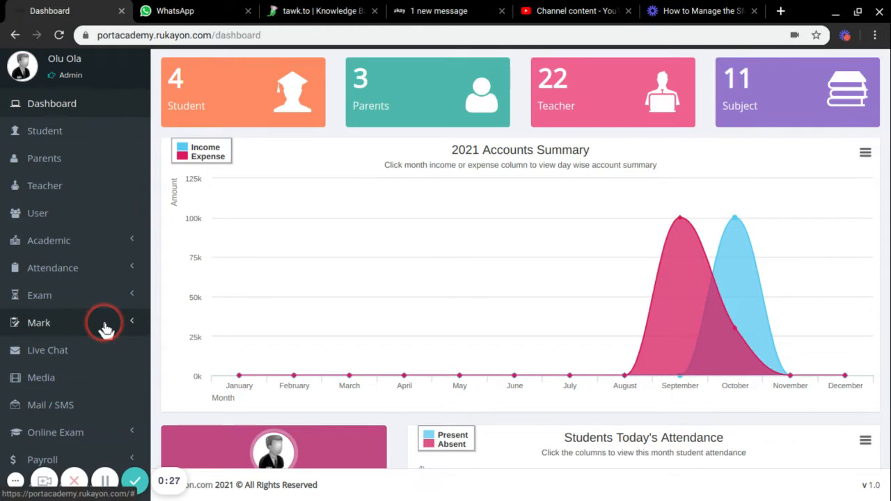
Step: Open the Mark Distribution list in the Mark section and review the distribution types with their mark values
scroll(105, 328, down, 1)
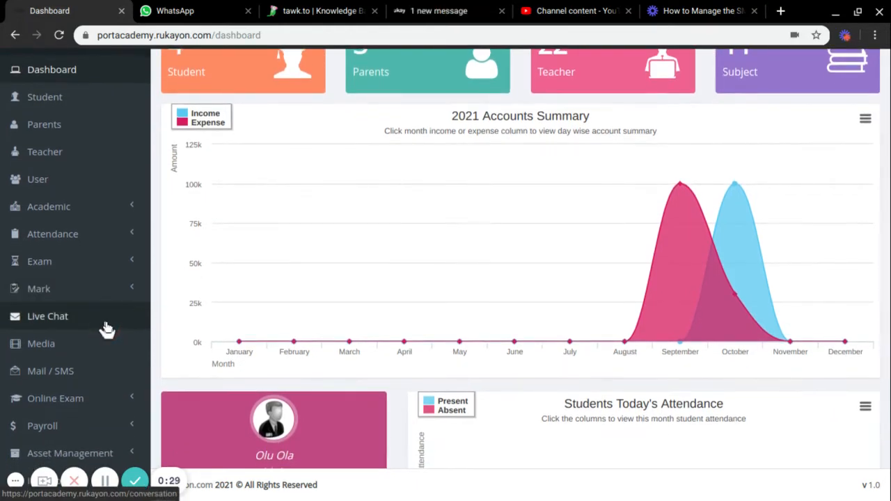
scroll(113, 310, down, 1)
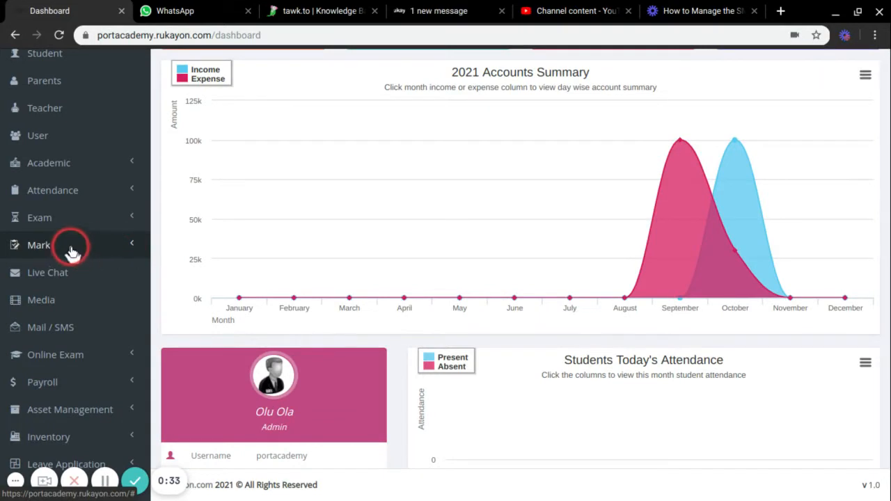
click(128, 245)
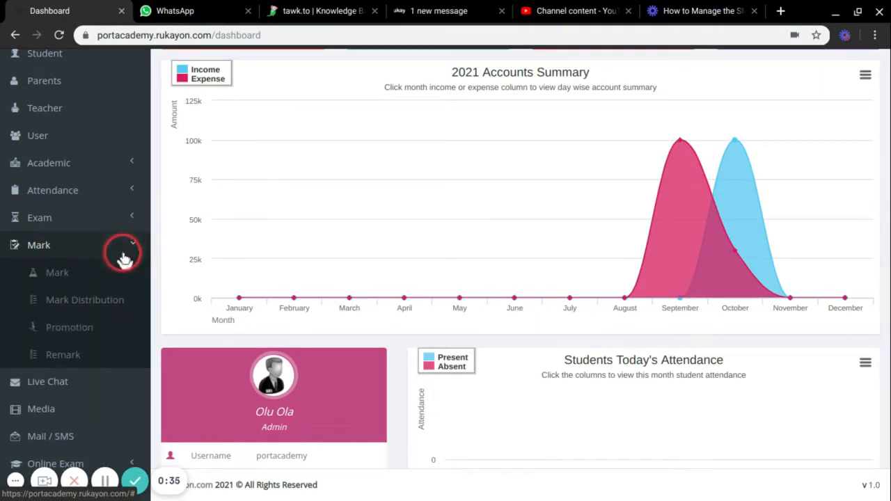
click(115, 306)
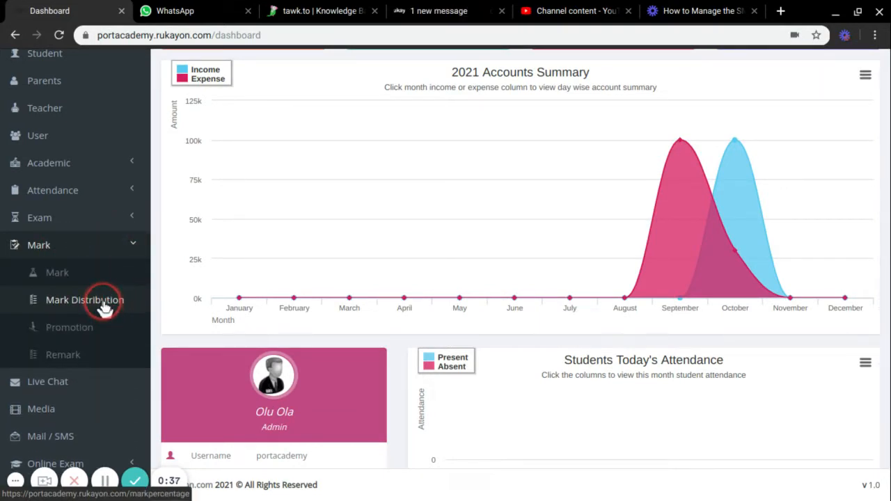
click(3, 267)
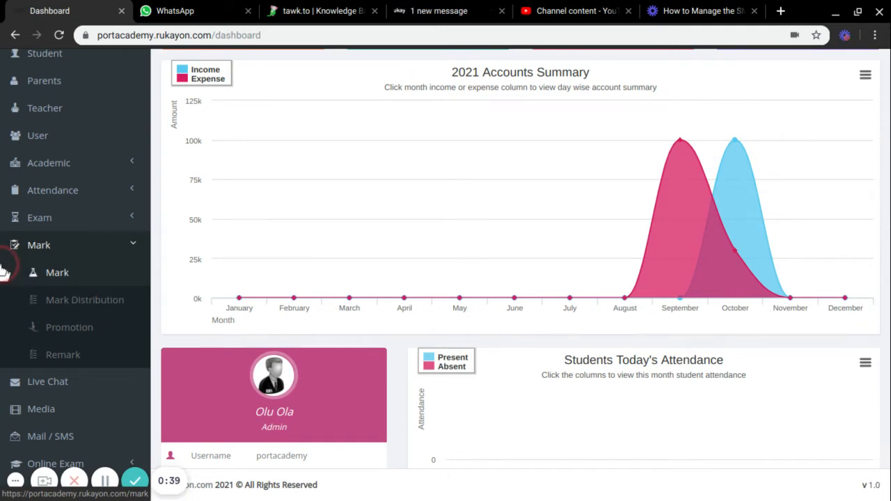
click(108, 310)
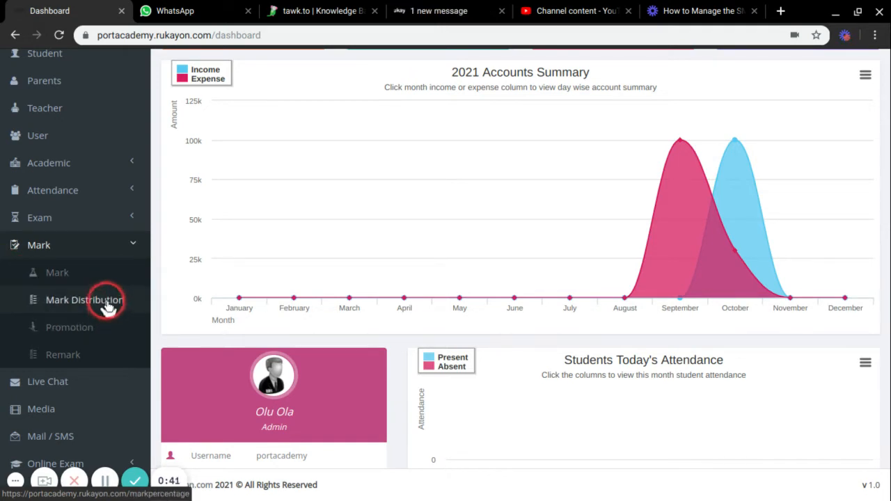
click(73, 307)
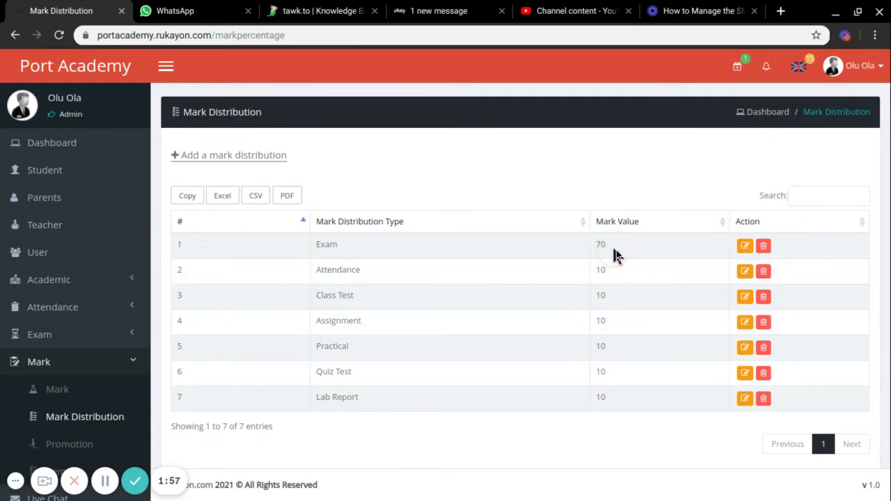
click(386, 253)
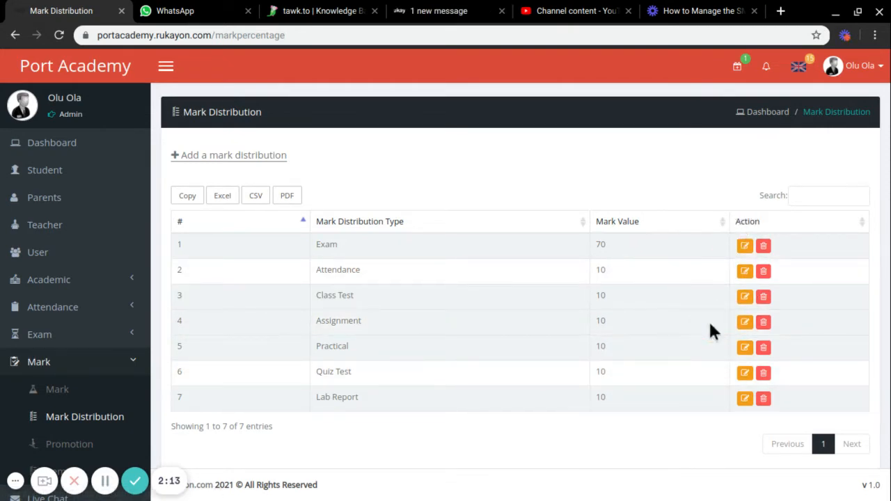
Step: Open the Mark Setting page in the Settings section
click(124, 369)
scroll(121, 368, down, 1)
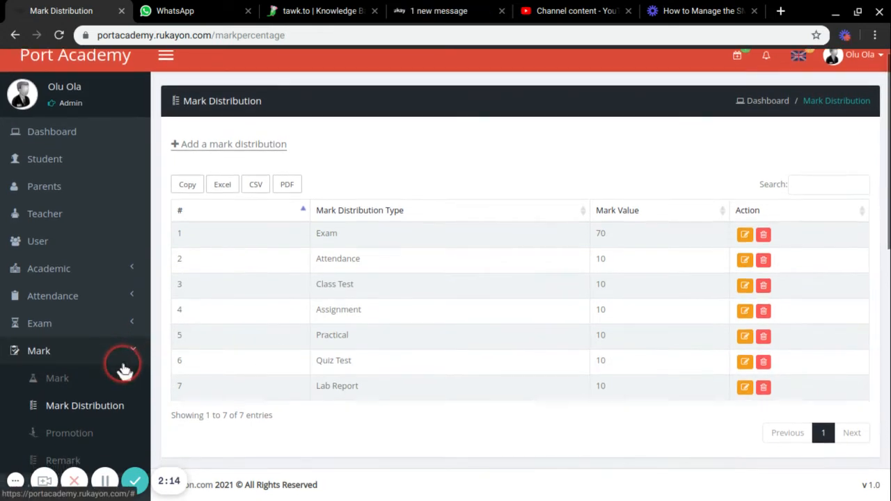
click(96, 388)
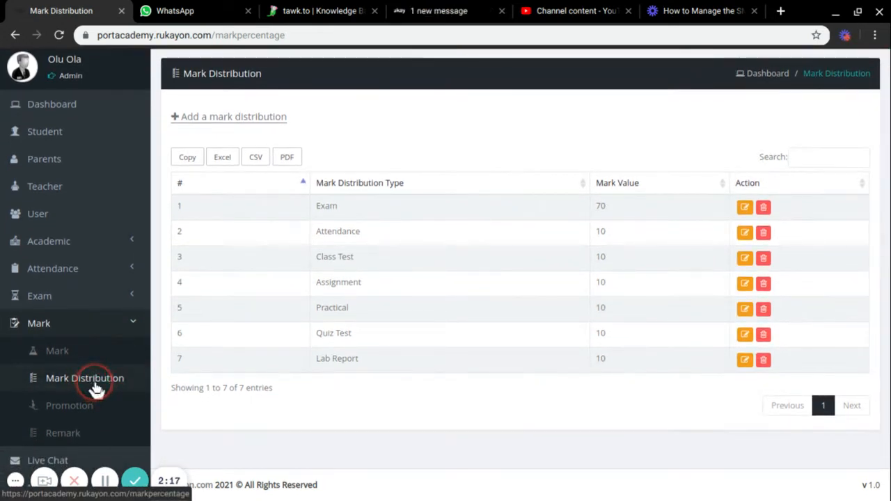
scroll(96, 390, down, 8)
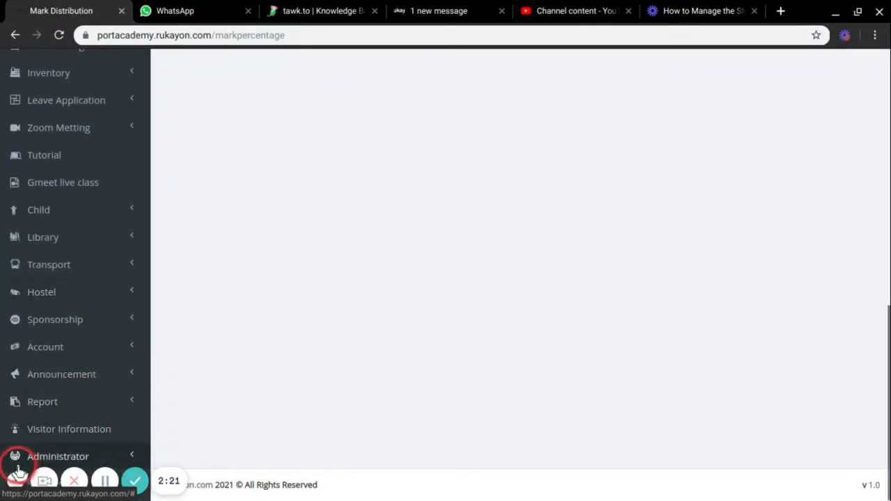
click(15, 481)
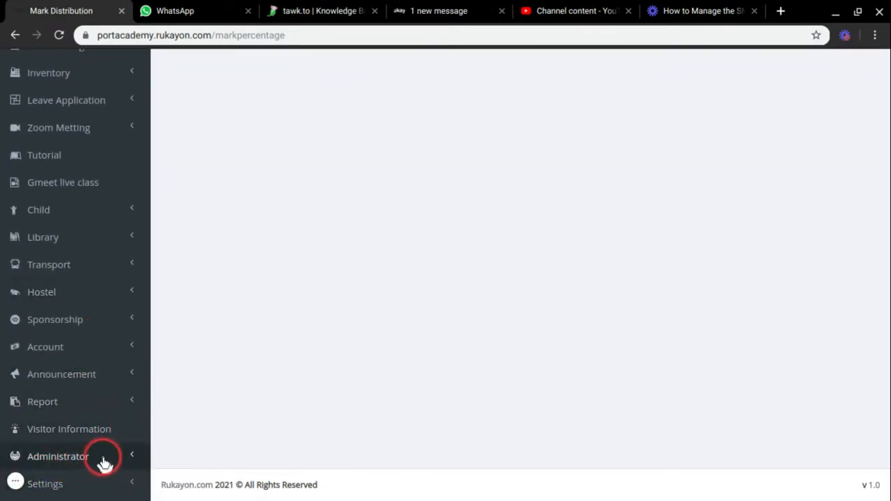
click(134, 485)
scroll(126, 434, down, 2)
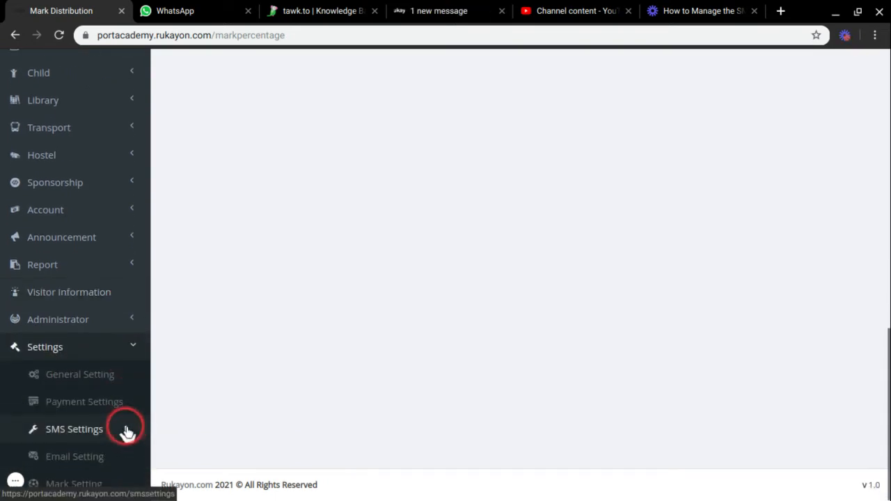
click(74, 479)
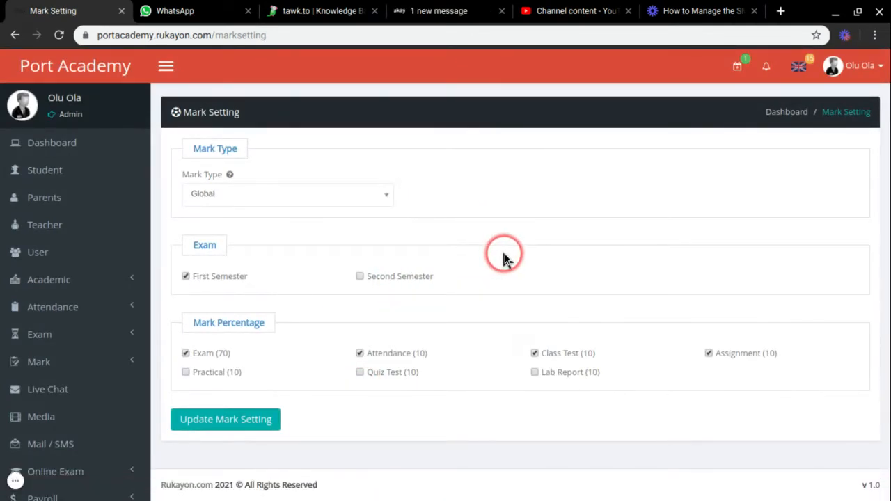
Step: Try replacing Attendance with Quiz Test in the Global mark percentages, then restore the original selection
scroll(499, 252, down, 2)
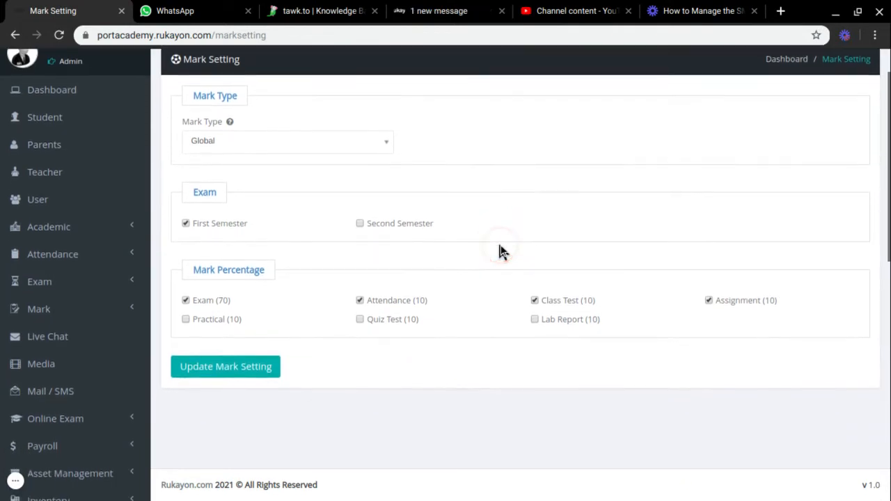
click(181, 223)
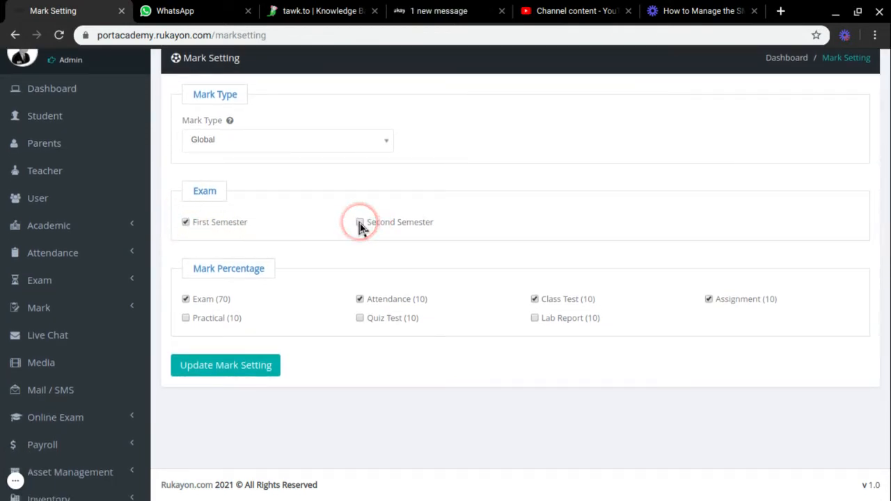
click(185, 223)
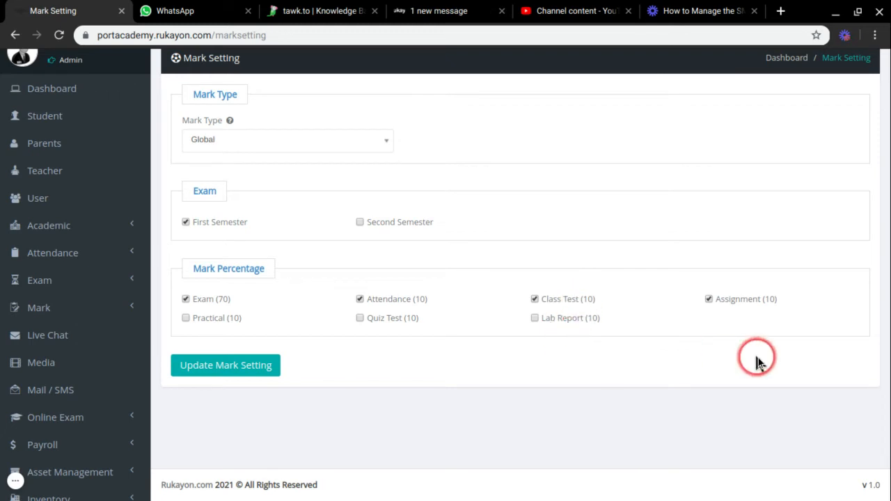
click(359, 299)
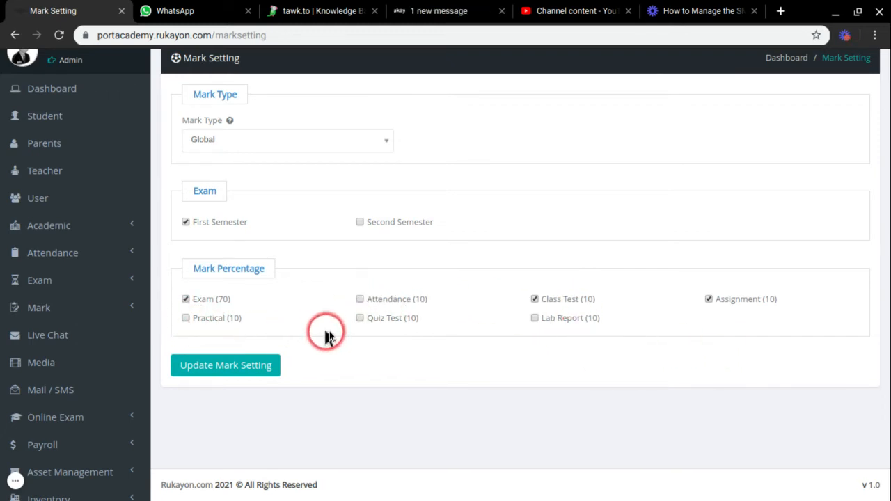
click(360, 319)
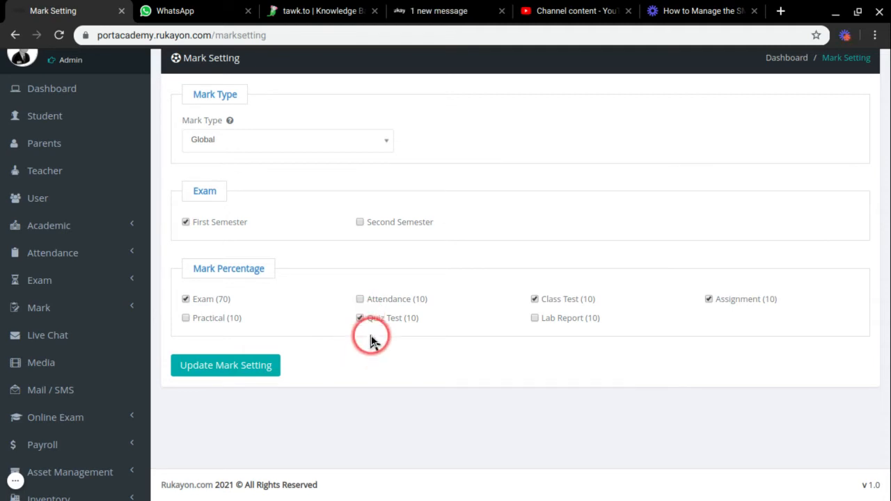
click(362, 300)
click(360, 319)
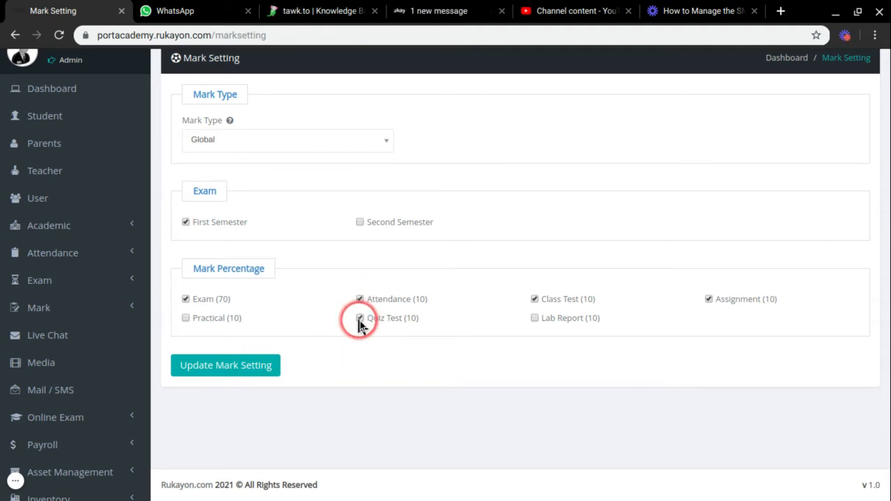
click(200, 306)
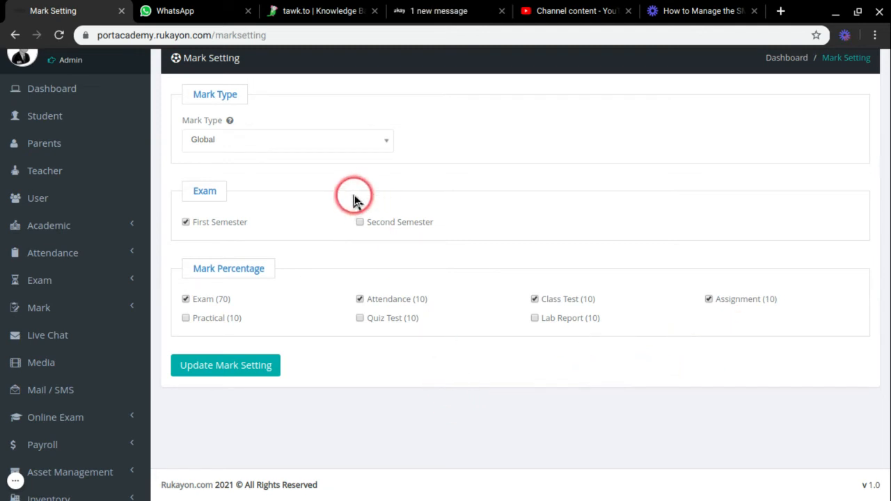
Step: Set the mark type to Subject Wise
click(226, 143)
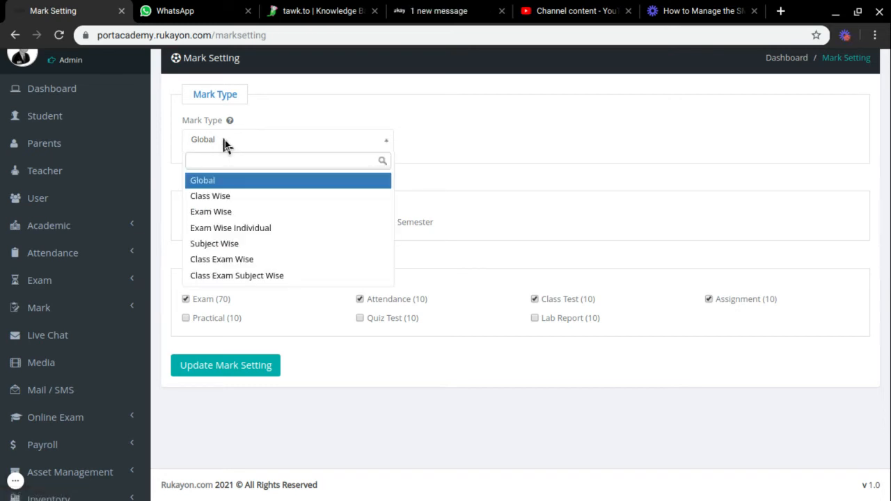
click(240, 215)
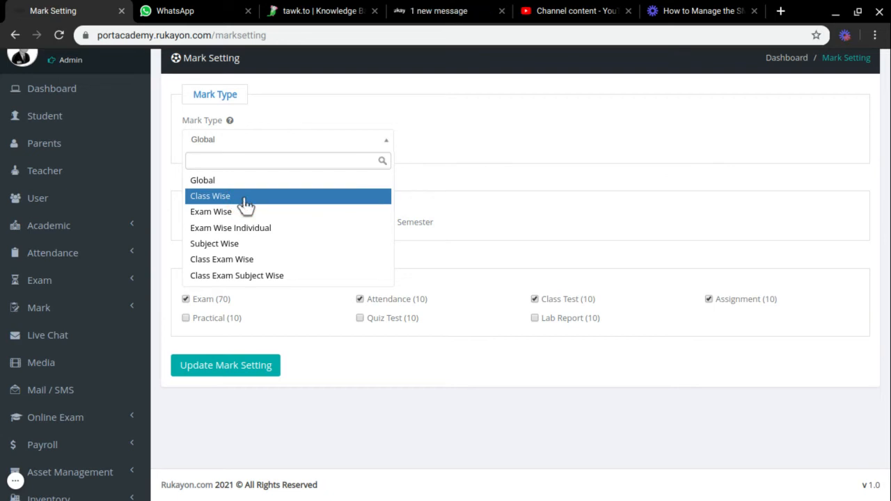
click(276, 249)
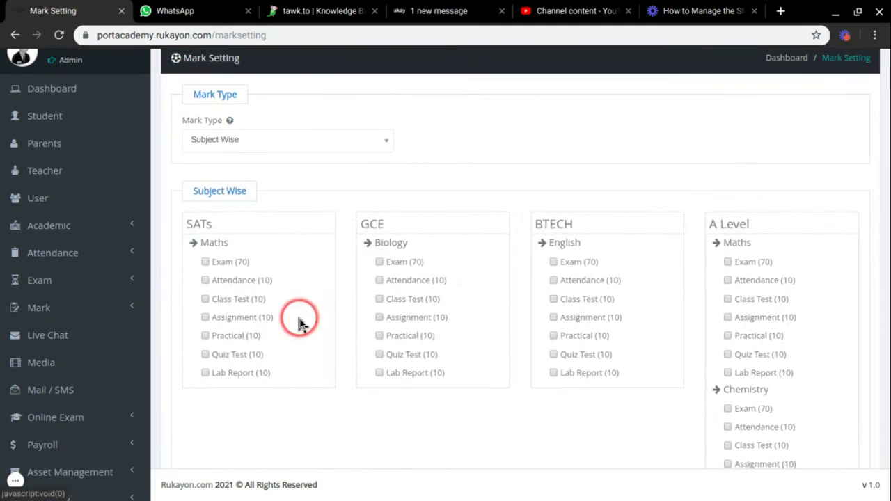
Step: Examine the subject-wise mark percentage options for each class, down to Geography in A Level
scroll(299, 324, down, 10)
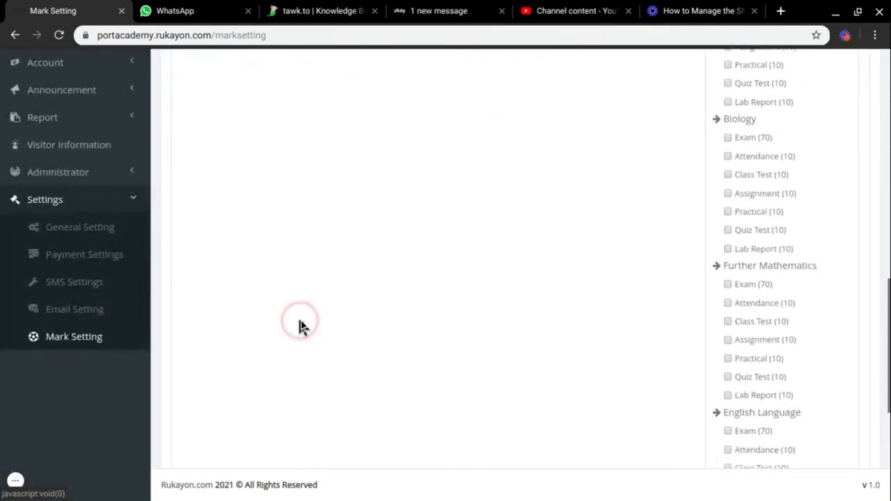
scroll(300, 323, up, 10)
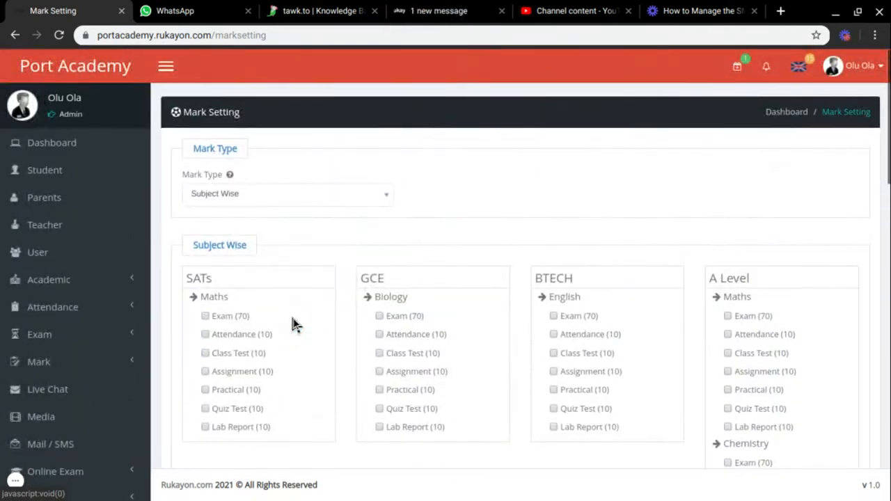
scroll(235, 338, down, 1)
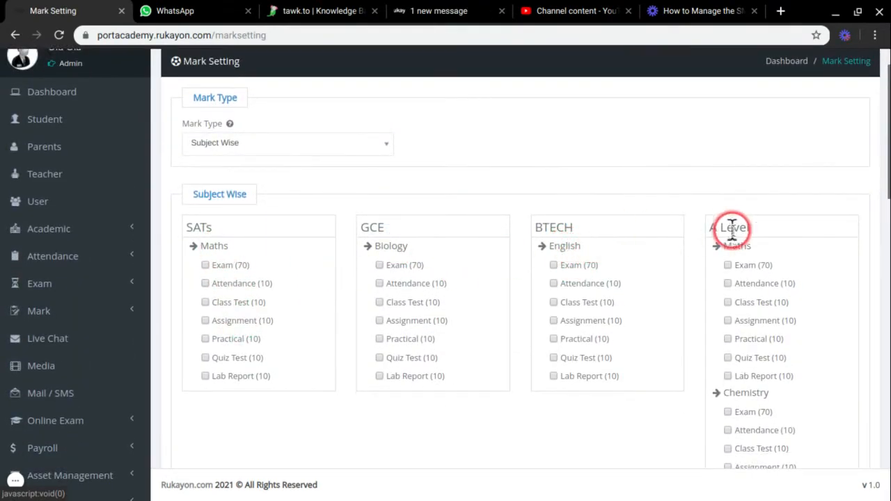
scroll(787, 453, down, 2)
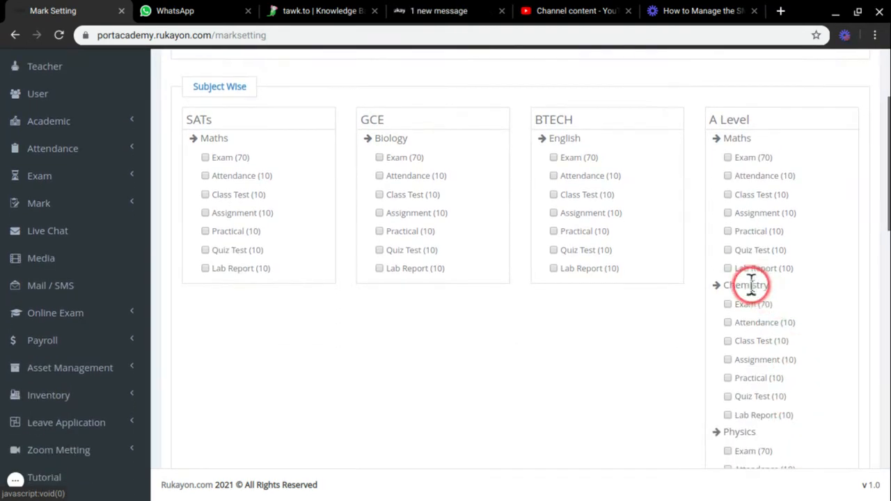
scroll(762, 299, down, 7)
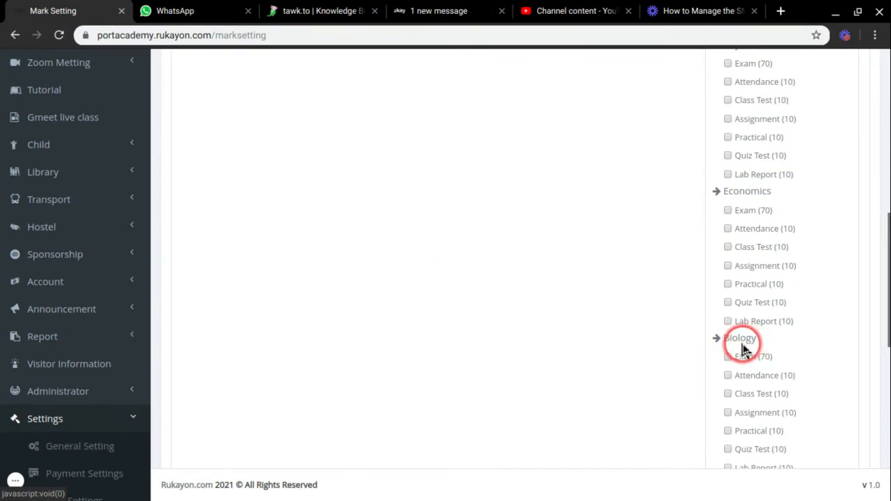
scroll(741, 351, down, 4)
scroll(762, 390, down, 1)
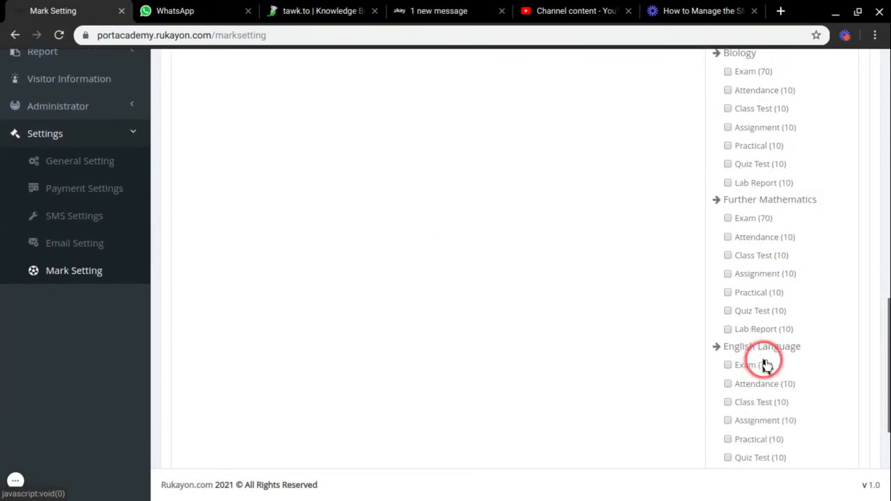
scroll(766, 366, down, 1)
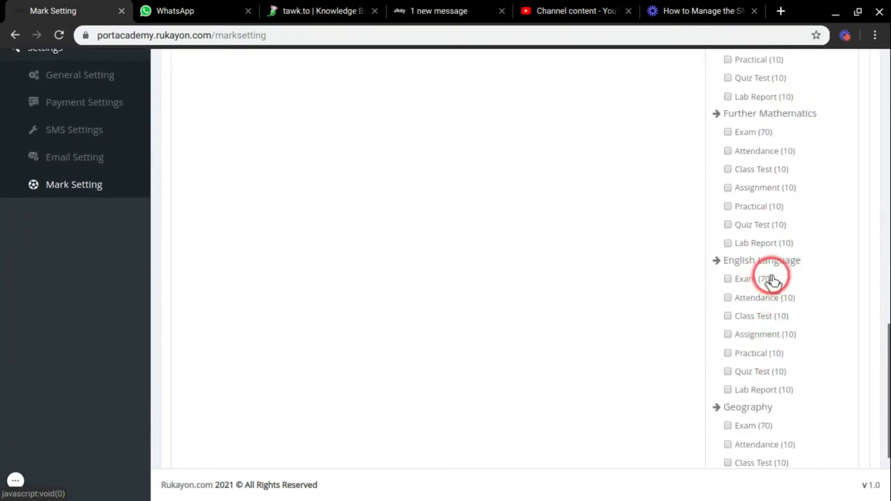
scroll(779, 317, down, 2)
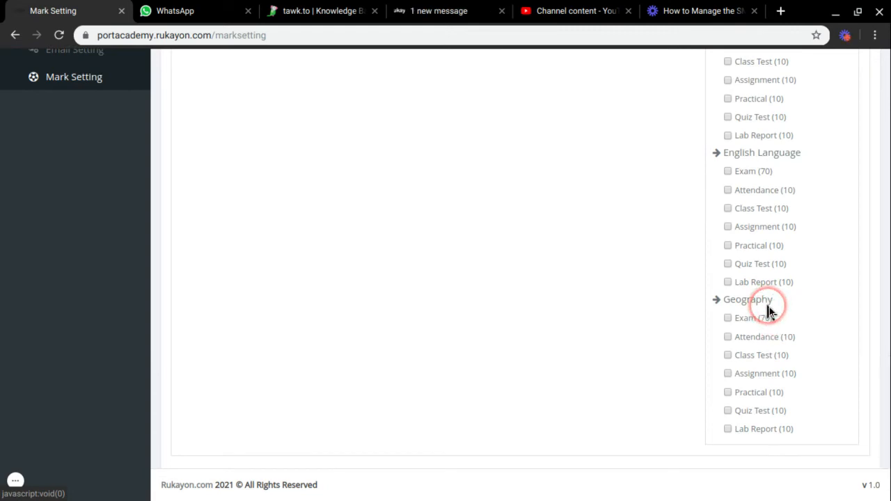
Step: Enable Exam, Attendance, Practical and Lab Report as the mark percentages for Biology in the GCE class
scroll(769, 310, up, 10)
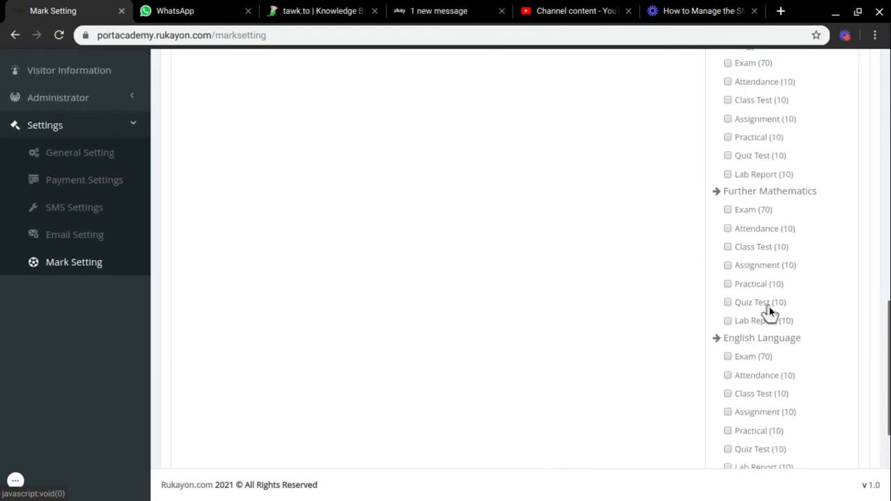
click(769, 310)
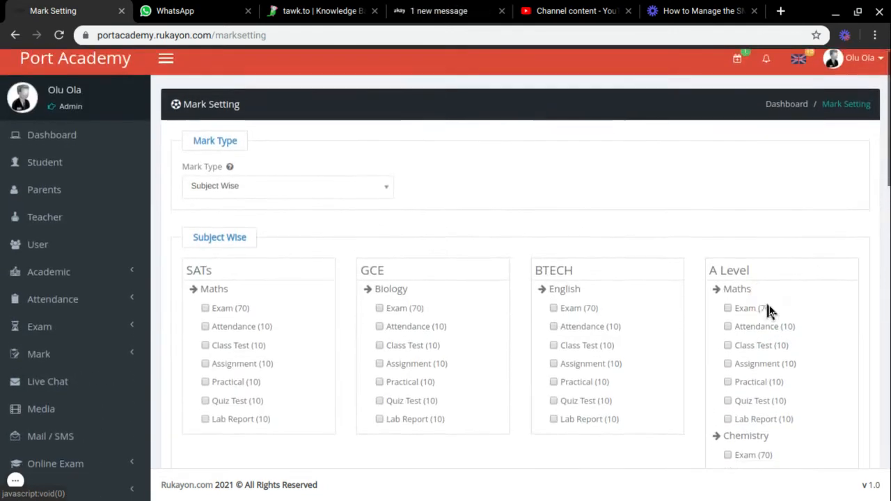
scroll(769, 309, up, 1)
scroll(768, 309, up, 1)
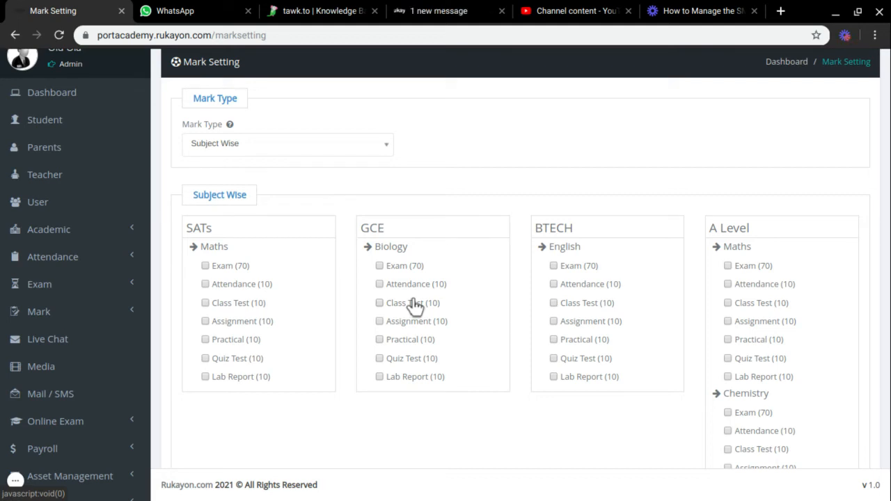
scroll(414, 304, down, 1)
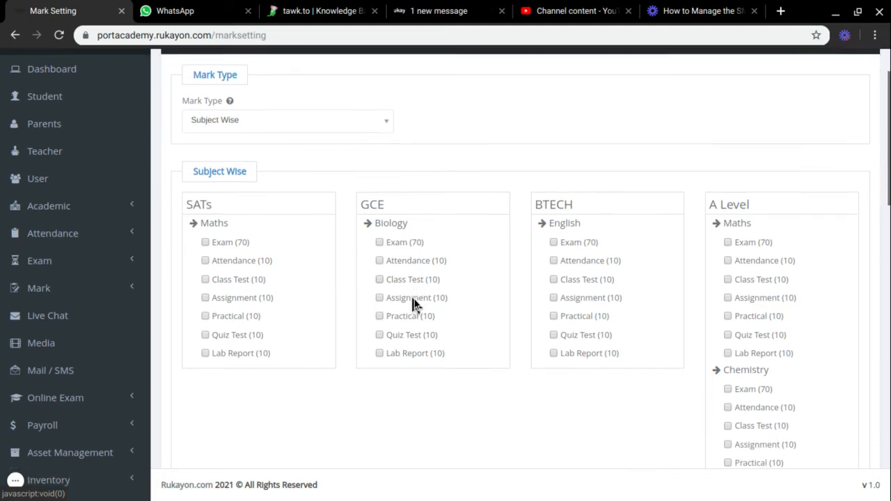
click(379, 233)
click(379, 232)
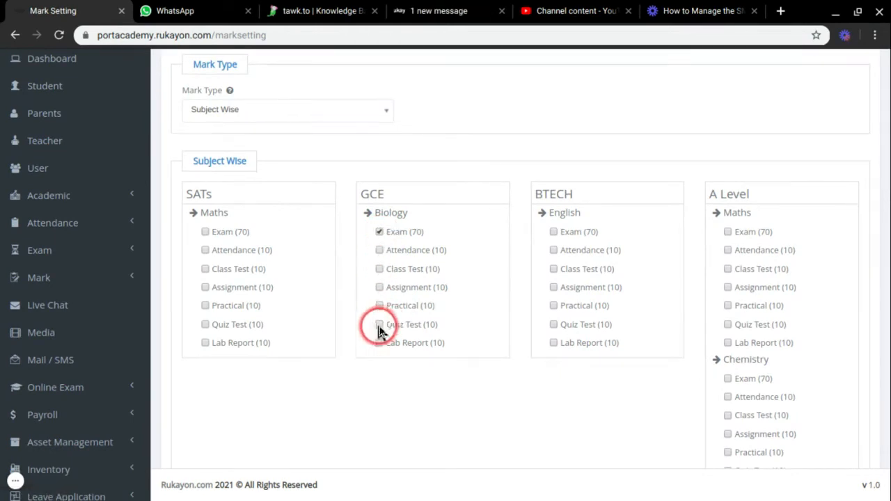
click(379, 305)
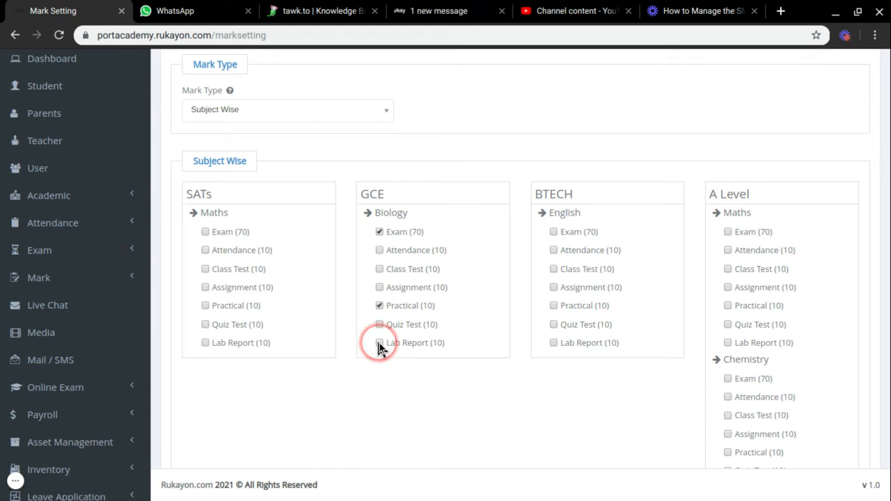
click(379, 343)
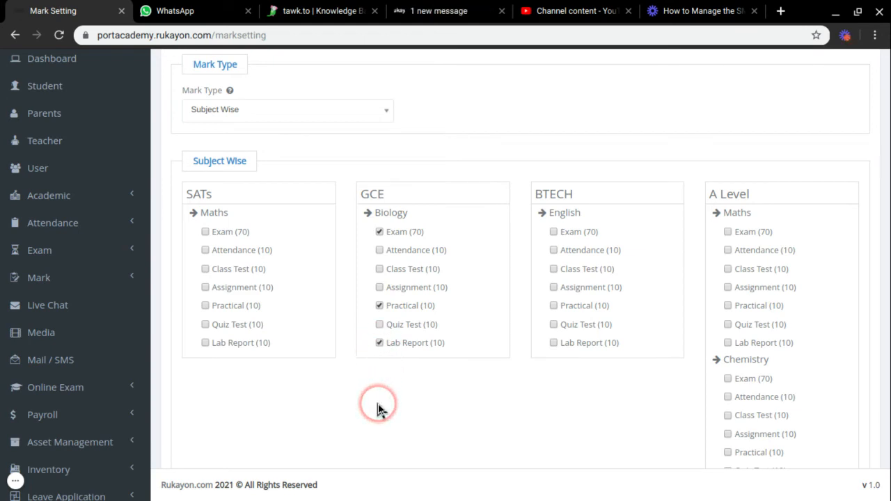
click(379, 252)
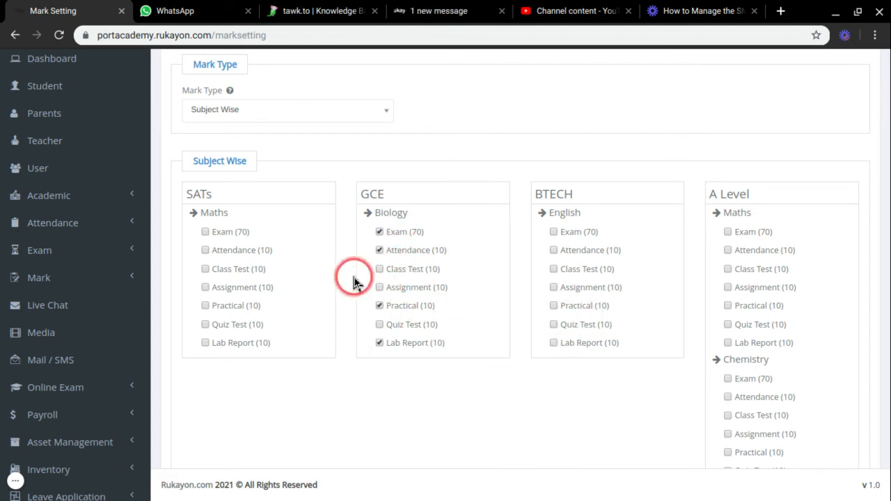
Step: Enable Exam, Attendance, Class Test and Assignment as the mark percentages for Maths in the SATs class
click(205, 232)
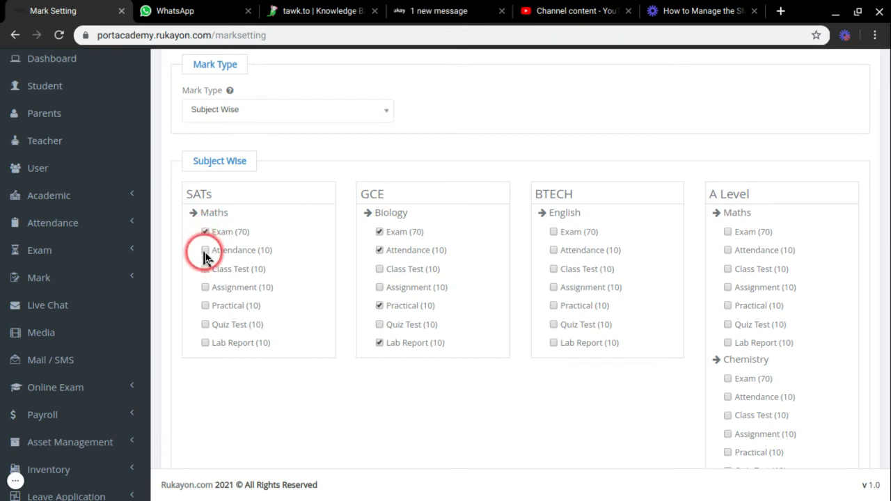
click(206, 250)
click(205, 269)
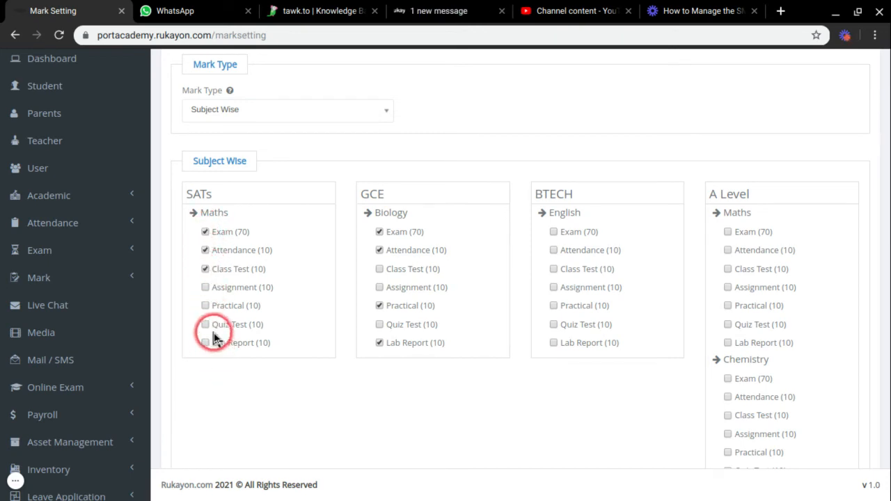
click(204, 287)
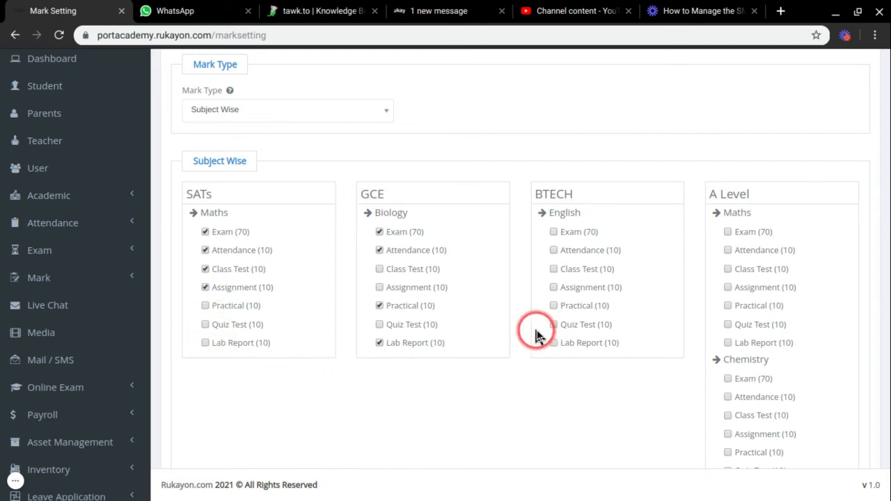
Step: Submit the mark setting update with the SATs Maths and GCE Biology selections
scroll(575, 336, down, 8)
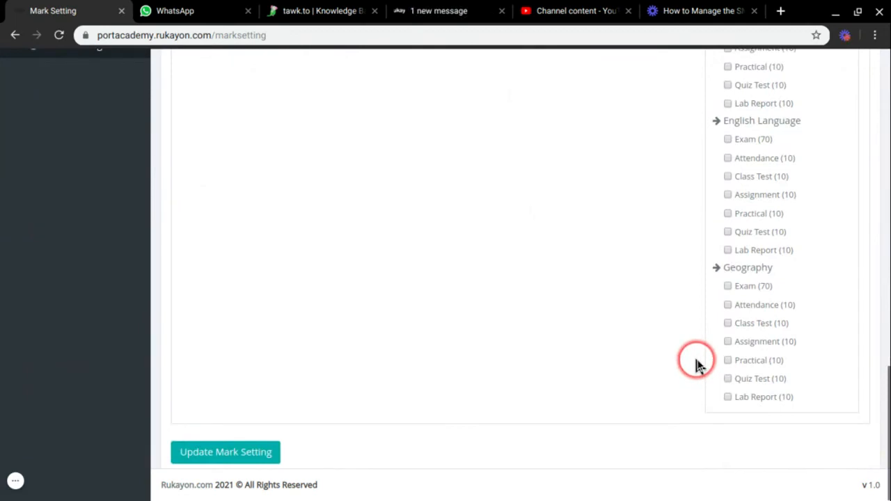
scroll(698, 362, up, 5)
scroll(698, 363, down, 5)
scroll(698, 369, up, 15)
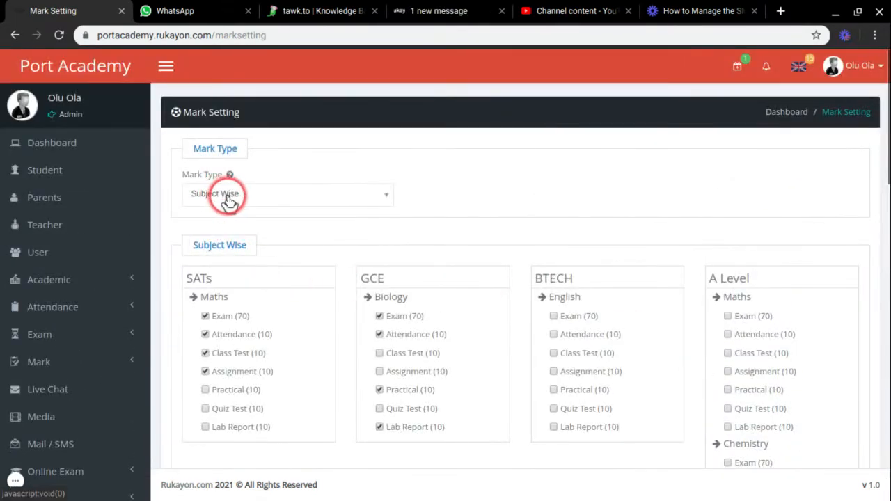
scroll(229, 206, down, 15)
scroll(229, 212, down, 1)
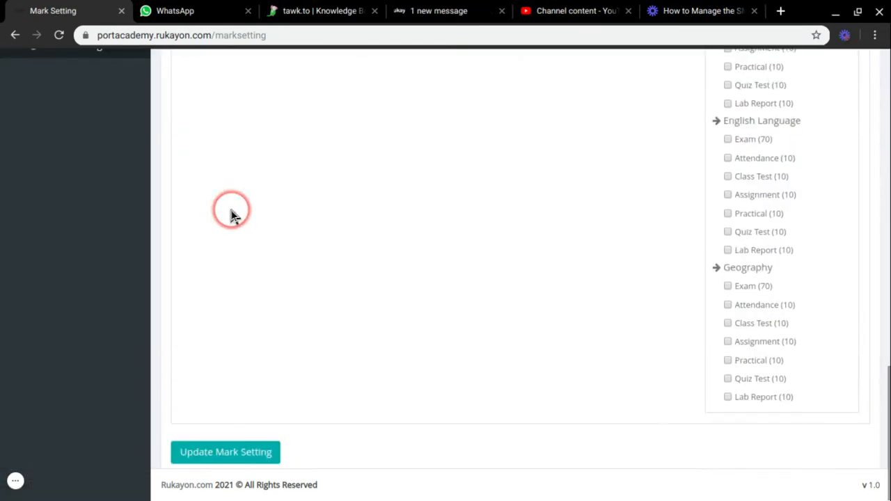
click(220, 455)
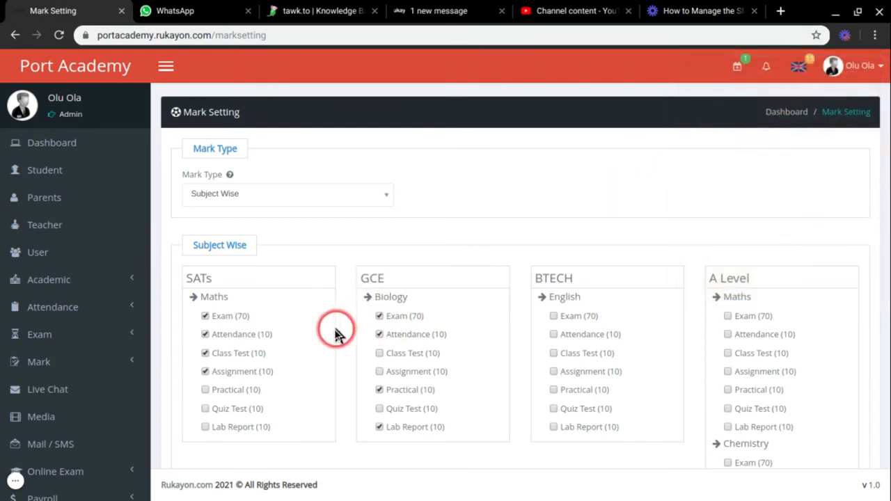
Step: Enable Exam, Attendance, Class Test and Assignment as the mark percentages for English in the BTECH class
scroll(326, 336, down, 1)
scroll(326, 335, down, 1)
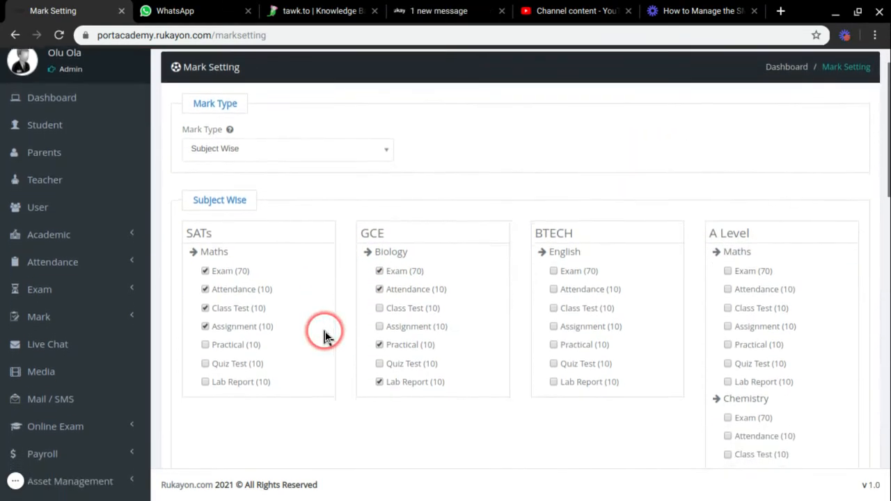
click(553, 270)
click(553, 288)
click(553, 307)
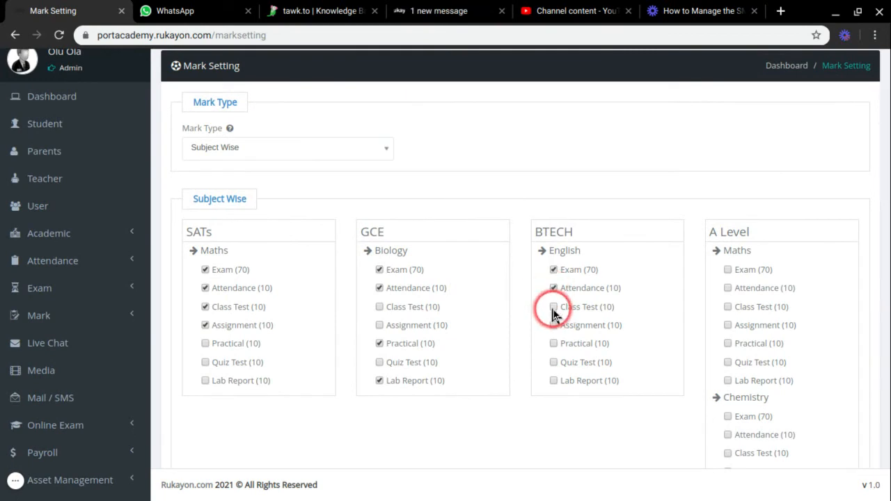
click(554, 325)
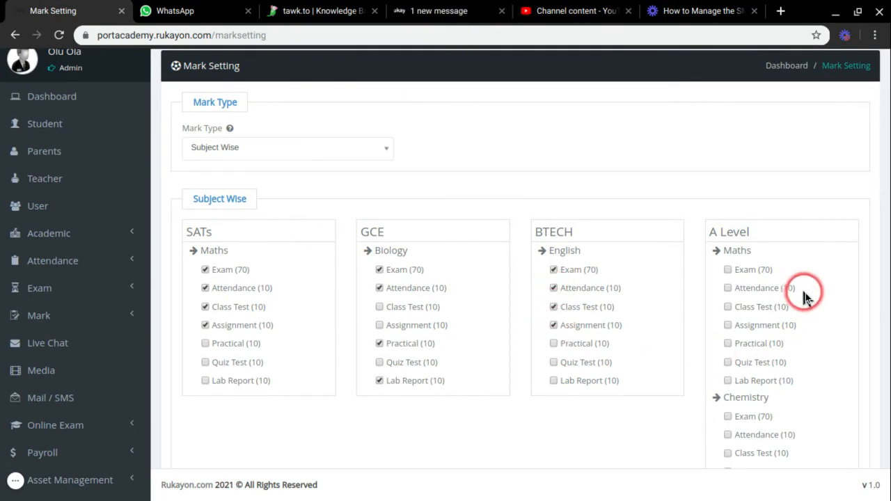
Step: Enable Exam, Attendance, Class Test and Assignment as the mark percentages for Maths in the A Level class
click(728, 271)
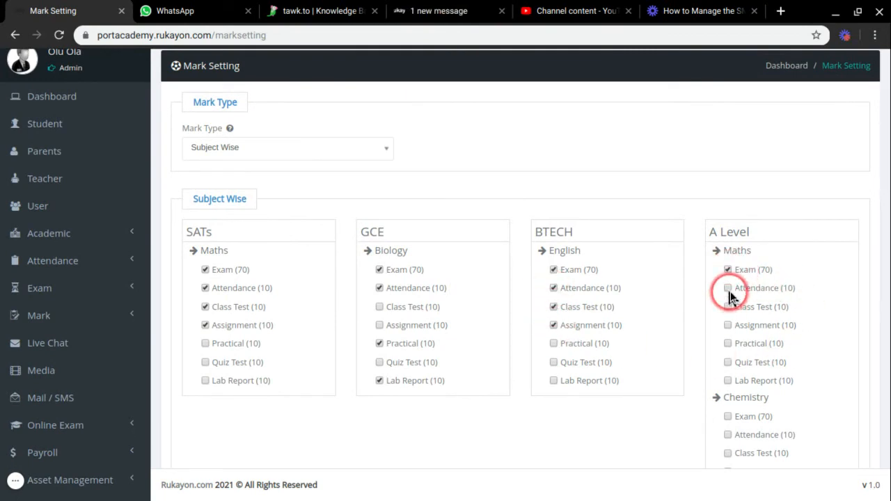
click(727, 289)
click(727, 307)
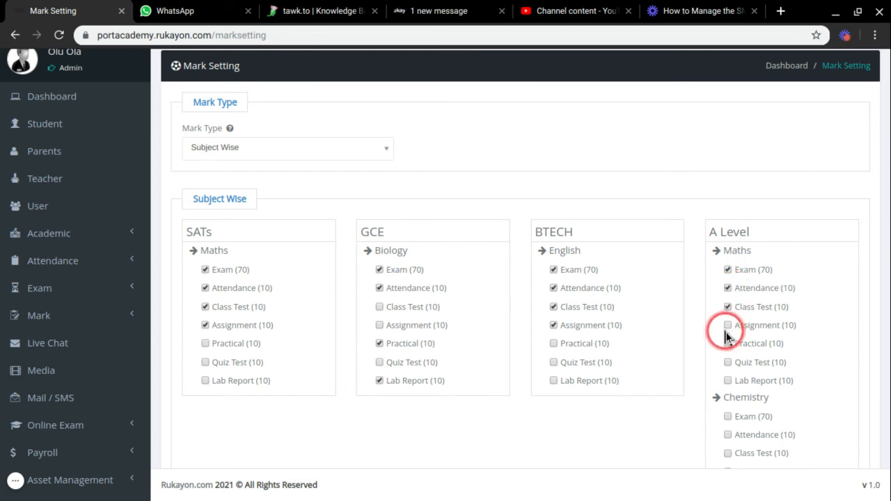
click(727, 325)
Step: Enable Exam, Attendance, Class Test and Assignment for A Level Chemistry
scroll(728, 358, down, 1)
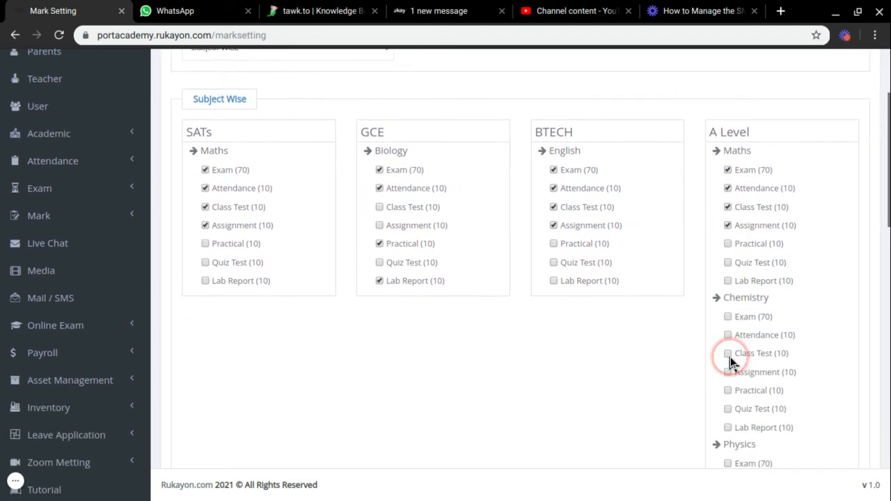
scroll(728, 359, down, 1)
click(727, 210)
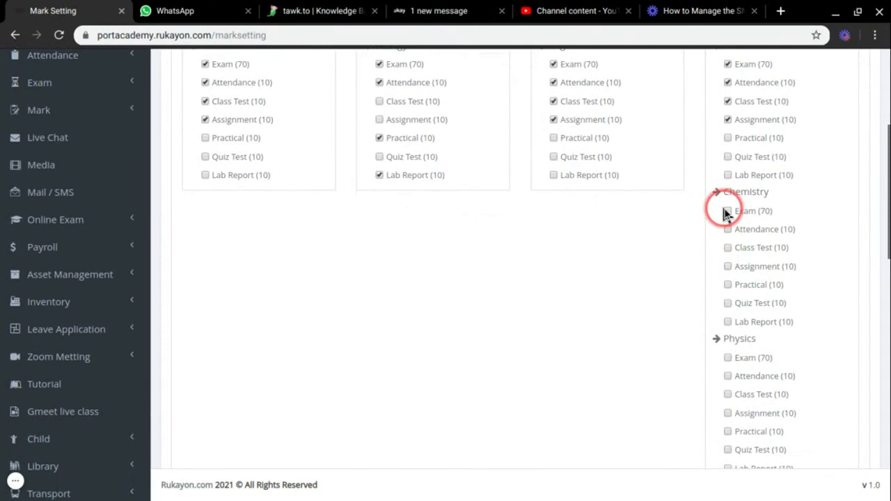
click(727, 248)
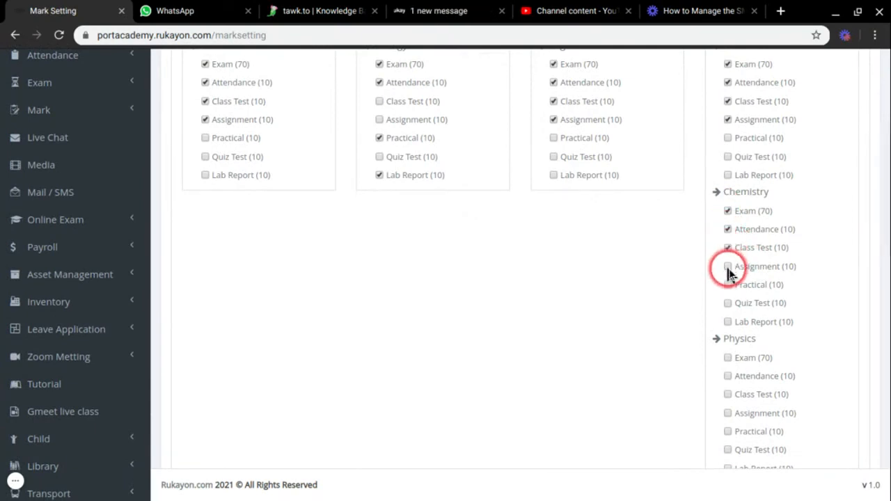
click(728, 267)
Step: Enable Exam, Attendance, Class Test and Assignment for both Physics and Economics in the A Level class
scroll(748, 337, down, 3)
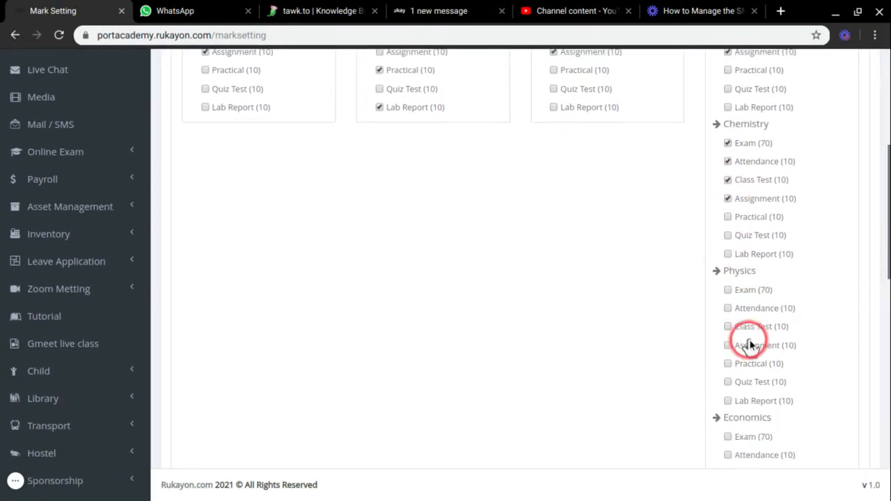
click(727, 207)
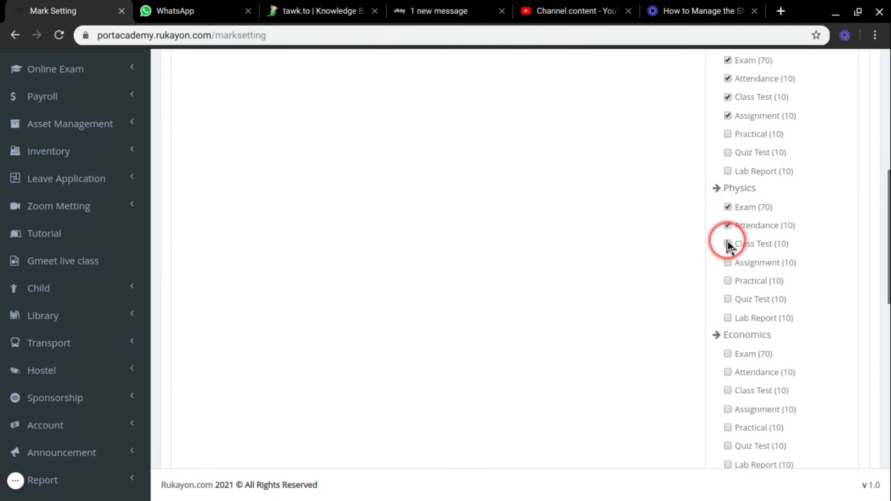
click(728, 244)
scroll(726, 269, down, 2)
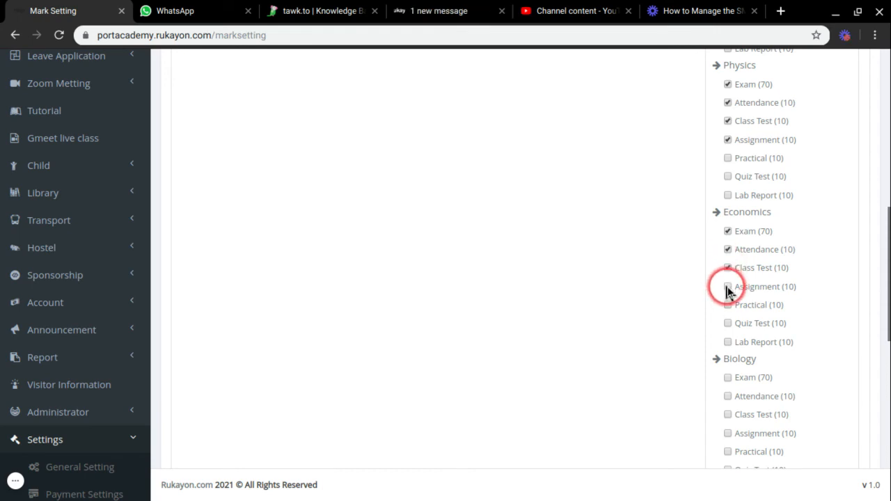
Step: Enable Exam, Attendance, Class Test and Assignment for both Biology and Further Mathematics in the A Level class
scroll(739, 298, down, 2)
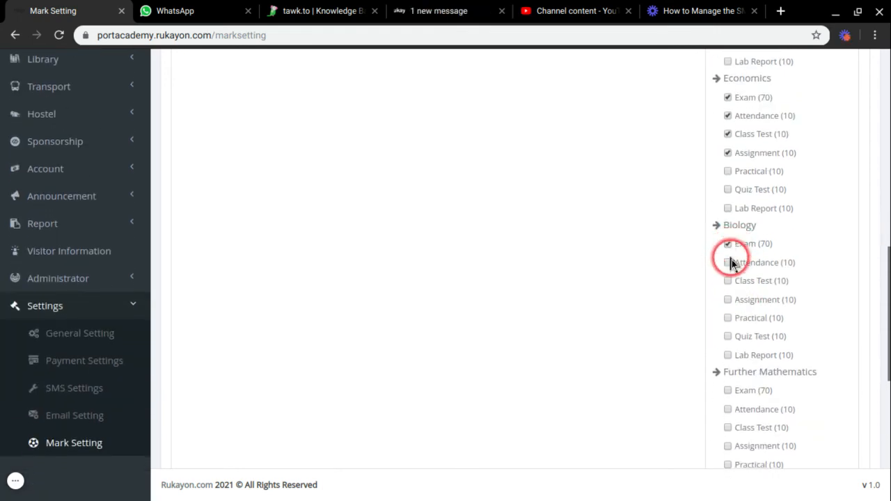
click(727, 300)
scroll(728, 302, down, 3)
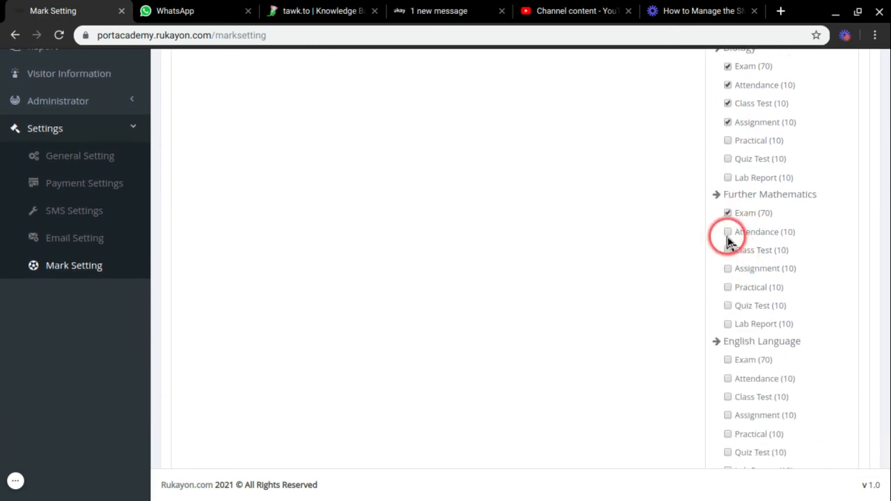
click(727, 232)
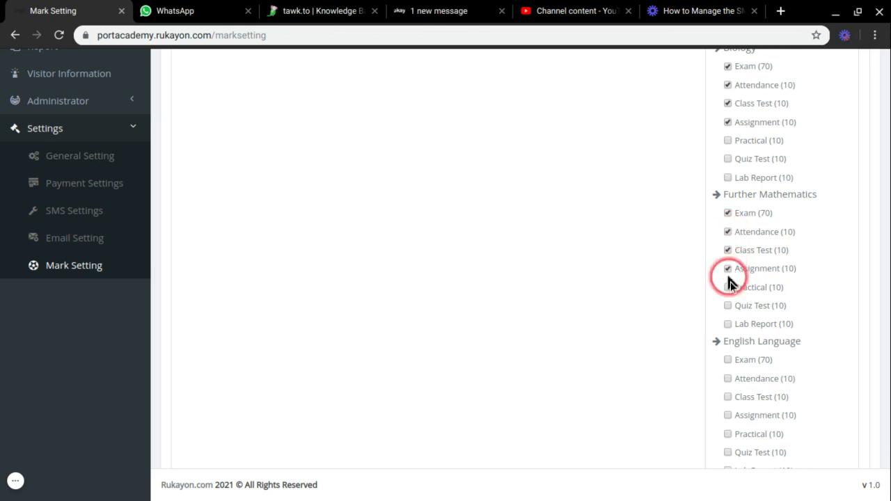
Step: Enable Exam, Attendance, Class Test and Assignment for A Level English Language
scroll(729, 283, down, 2)
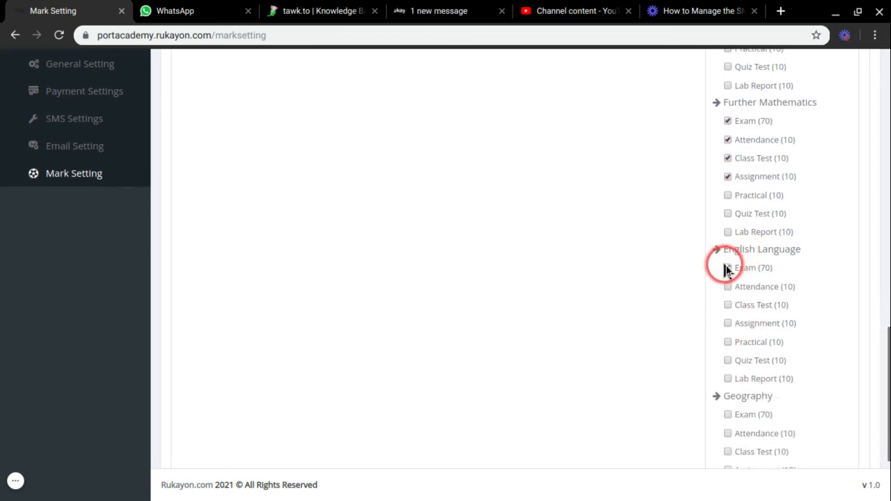
click(727, 269)
click(728, 306)
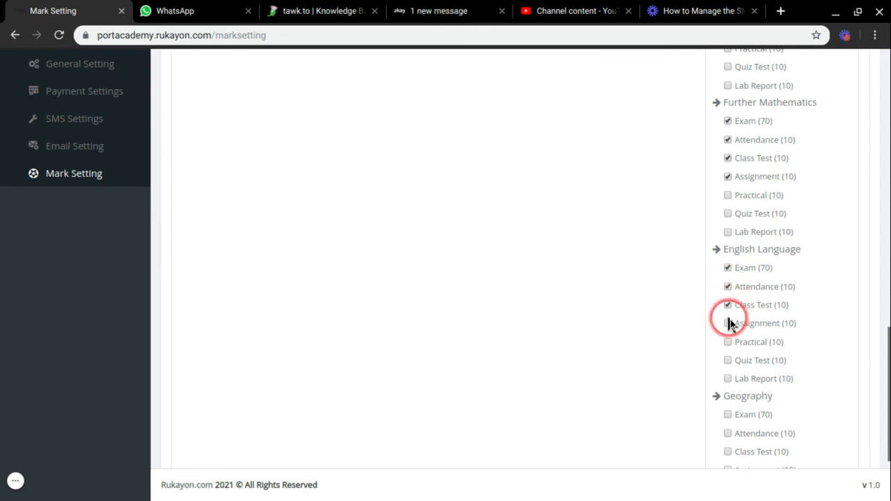
scroll(729, 324, down, 1)
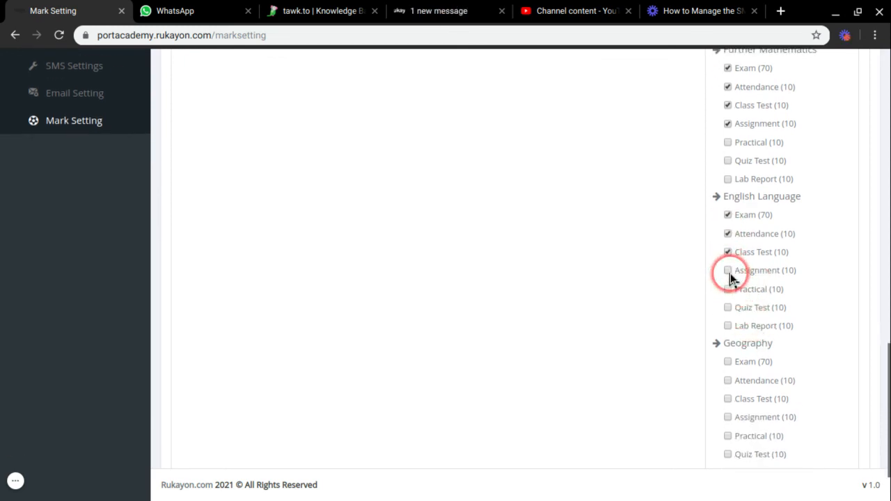
click(727, 272)
Step: Enable Exam, Attendance, Class Test and Assignment for A Level Geography, and save the updated mark settings
scroll(732, 296, down, 1)
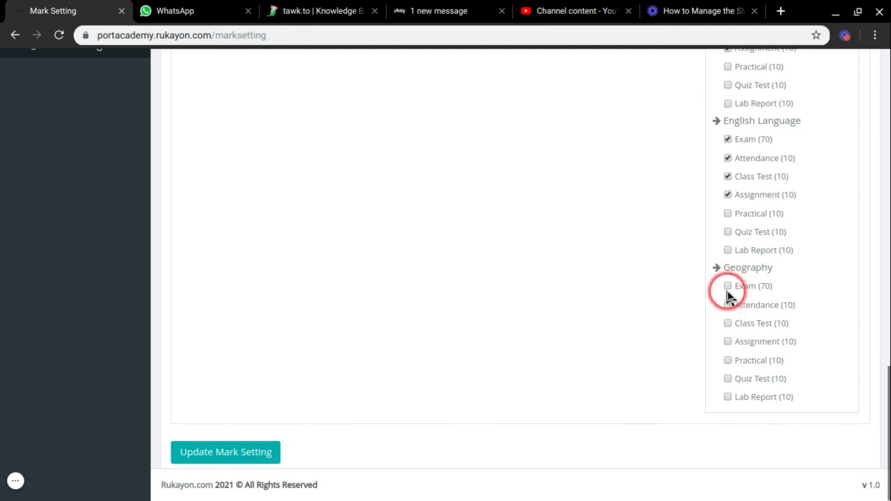
click(728, 288)
click(727, 307)
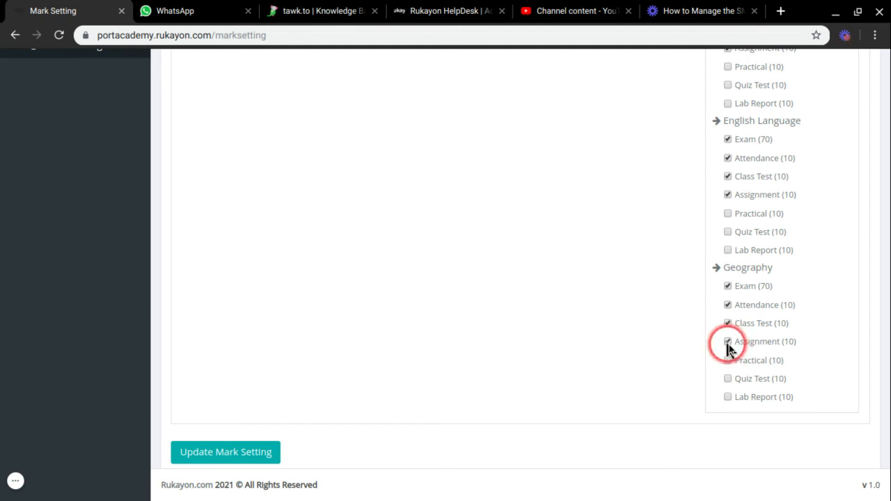
click(251, 456)
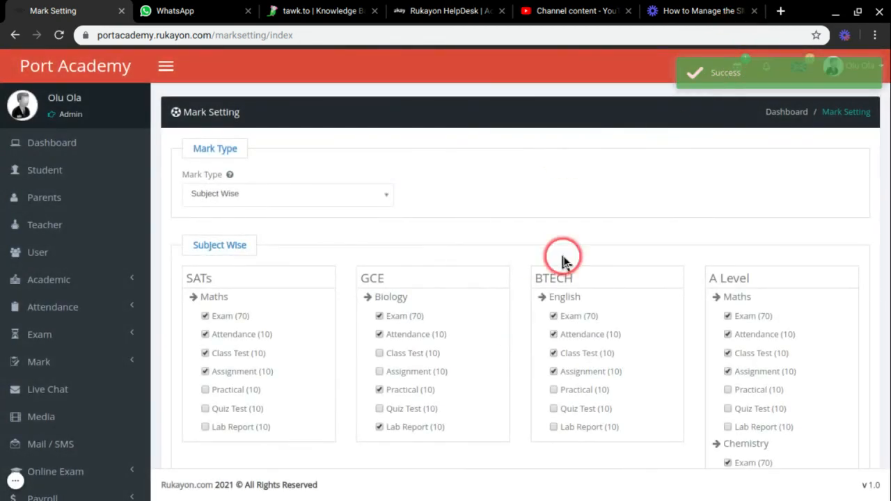
Step: Review the saved subject-wise mark distribution for the SATs, GCE, BTECH and A Level classes
scroll(519, 341, down, 1)
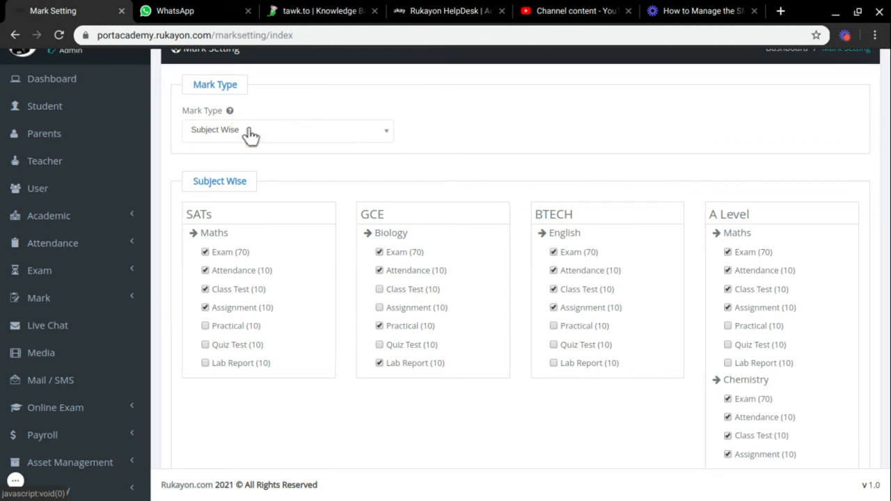
scroll(249, 135, down, 2)
click(245, 159)
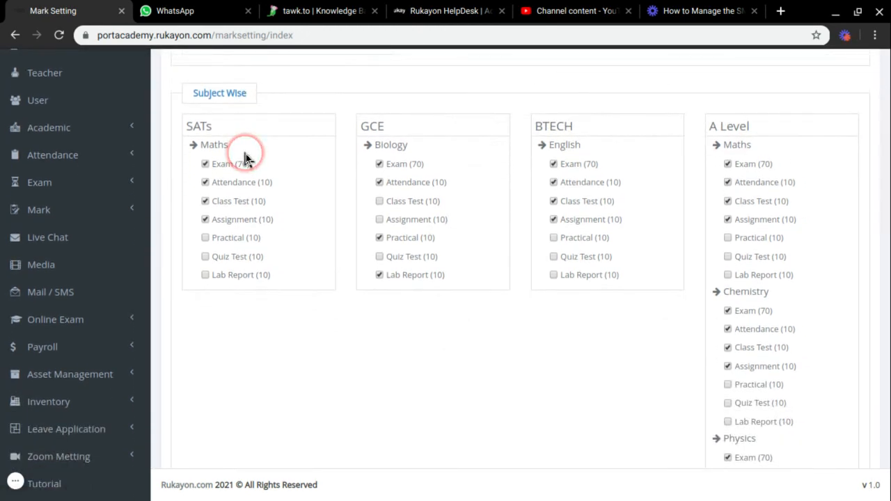
scroll(245, 160, up, 3)
click(254, 183)
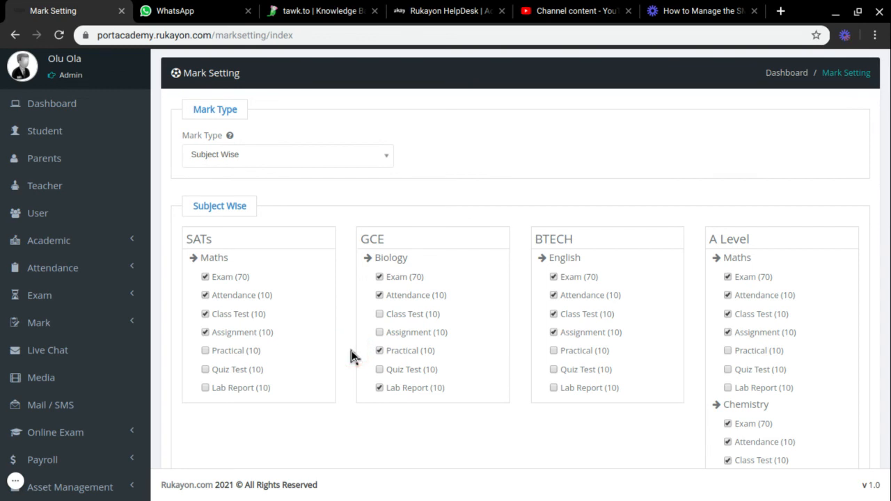
scroll(348, 354, down, 3)
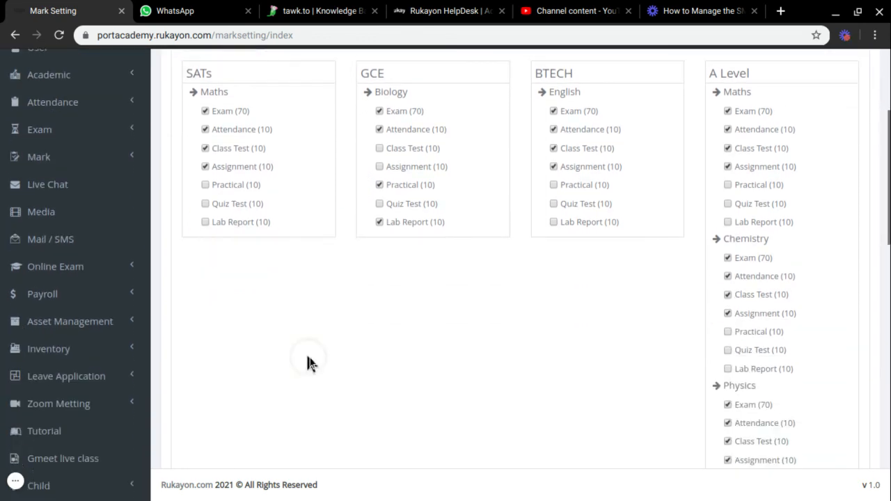
click(18, 482)
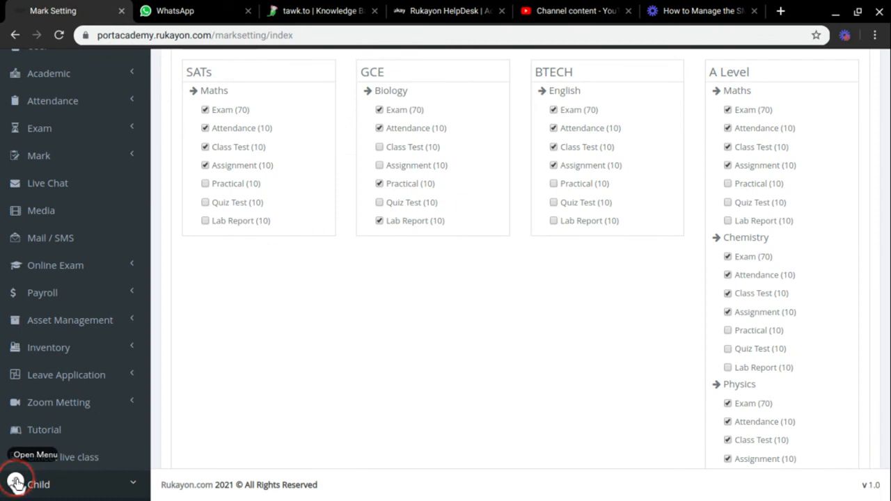
click(17, 481)
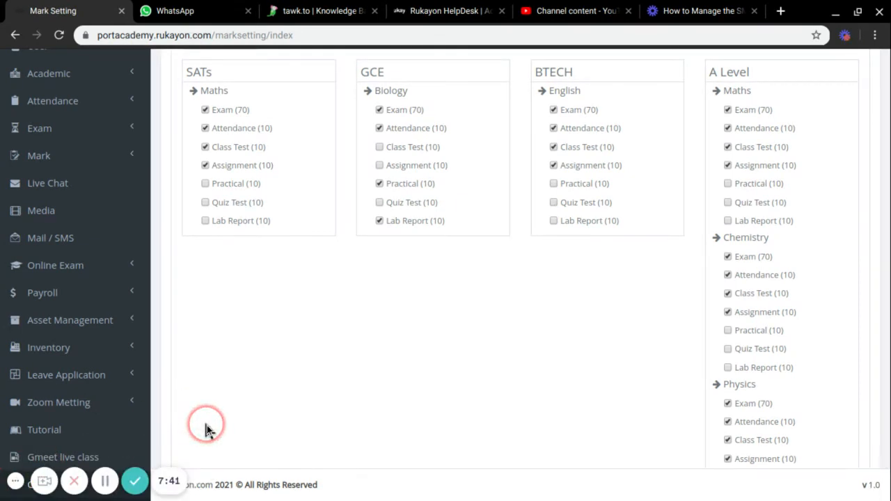